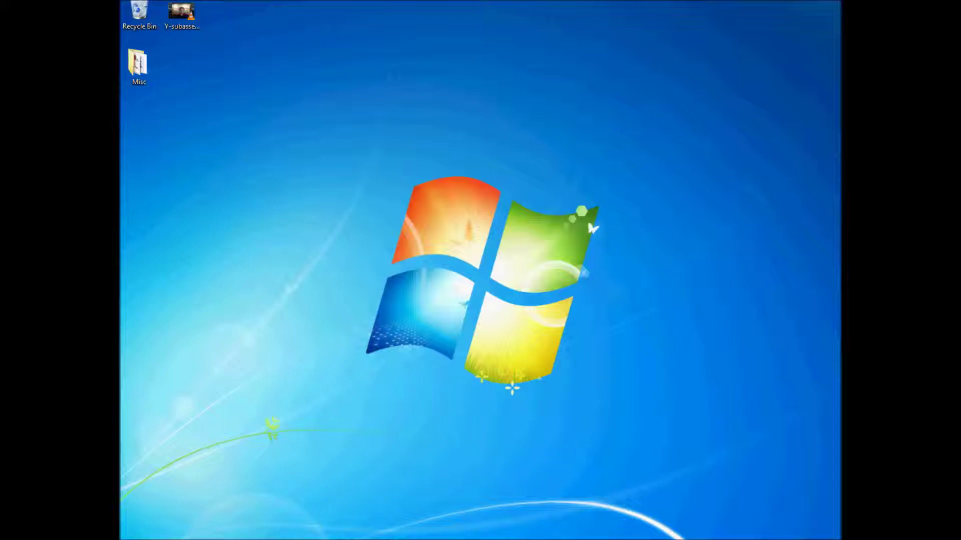
mouse_move(317, 538)
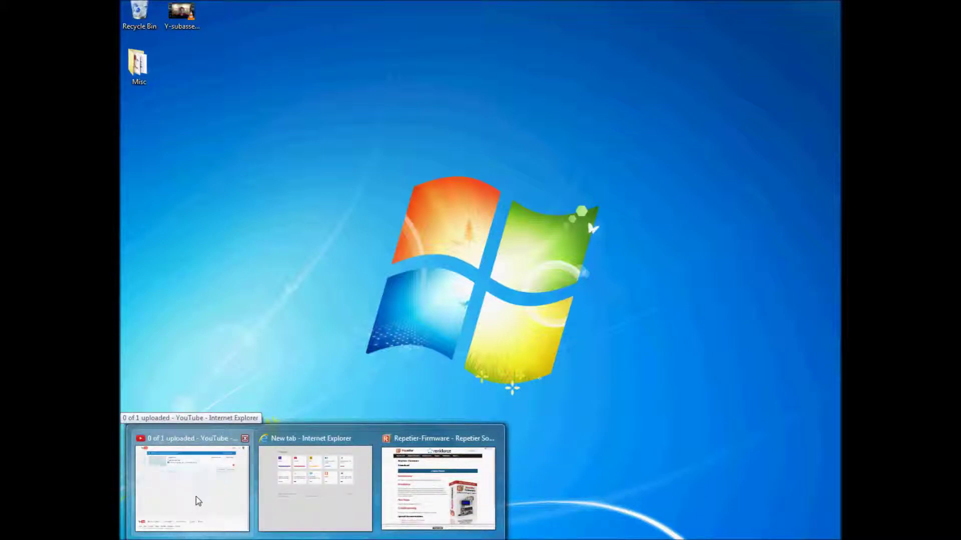
left_click(316, 446)
type("www")
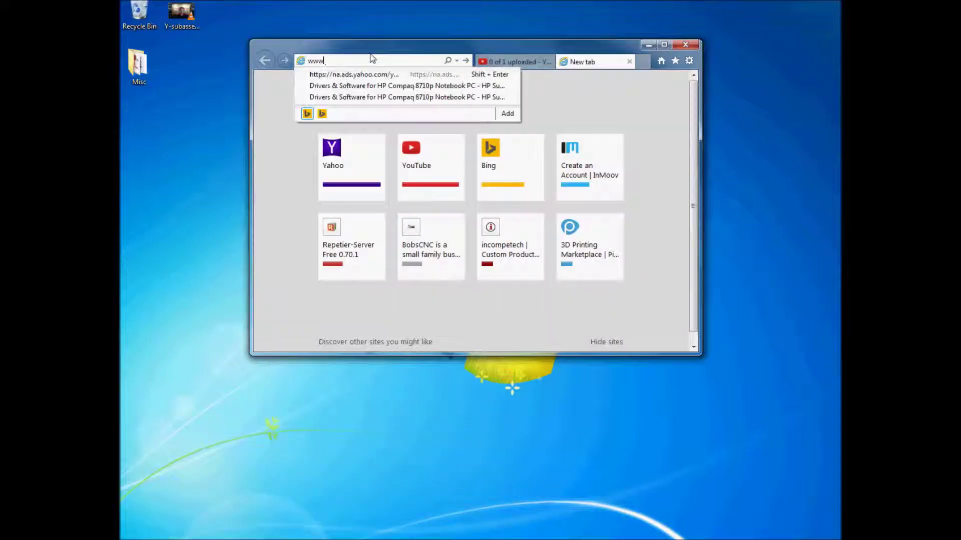
type(".rep")
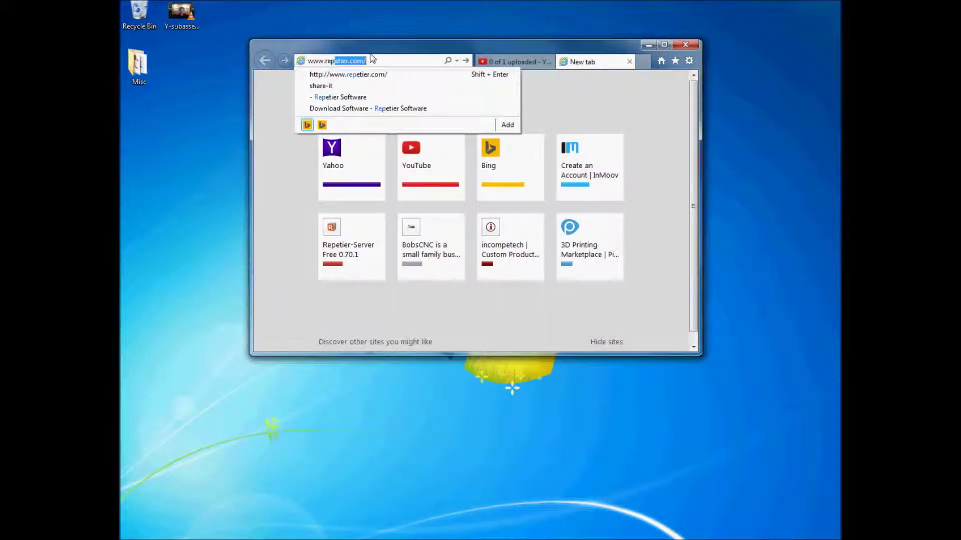
type("t")
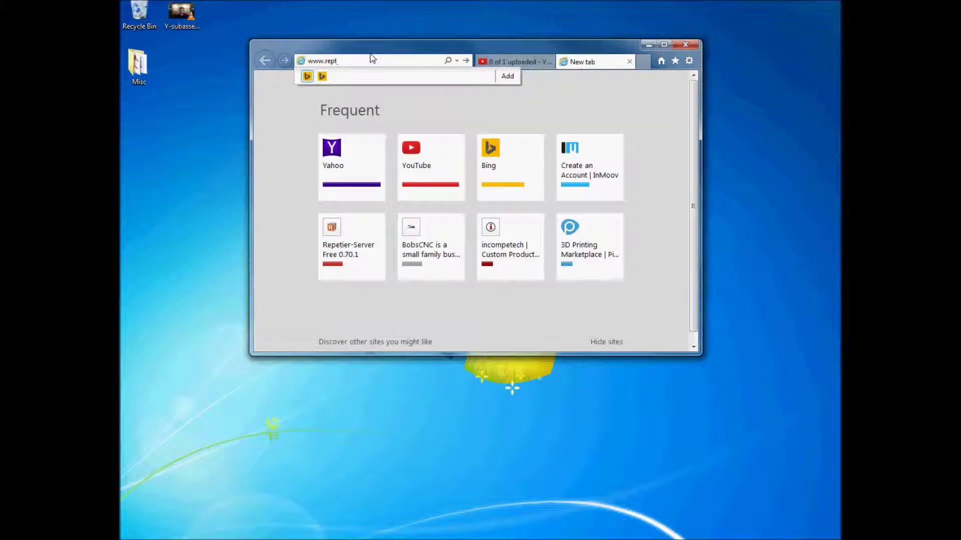
key("BackSpace")
type("etier.com/")
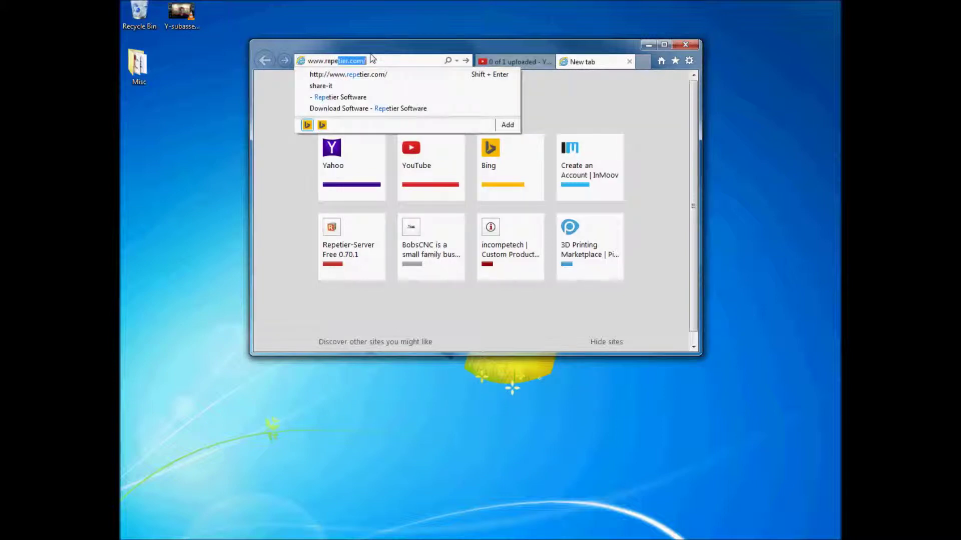
key("Down")
key("Return")
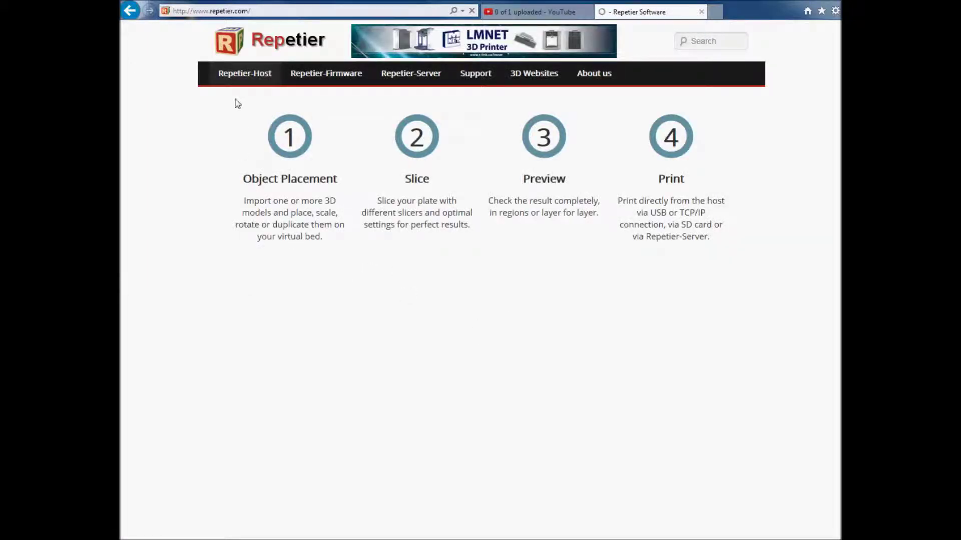
Step: Go to the Repetier-Host download page and choose to download without donation
mouse_move(242, 76)
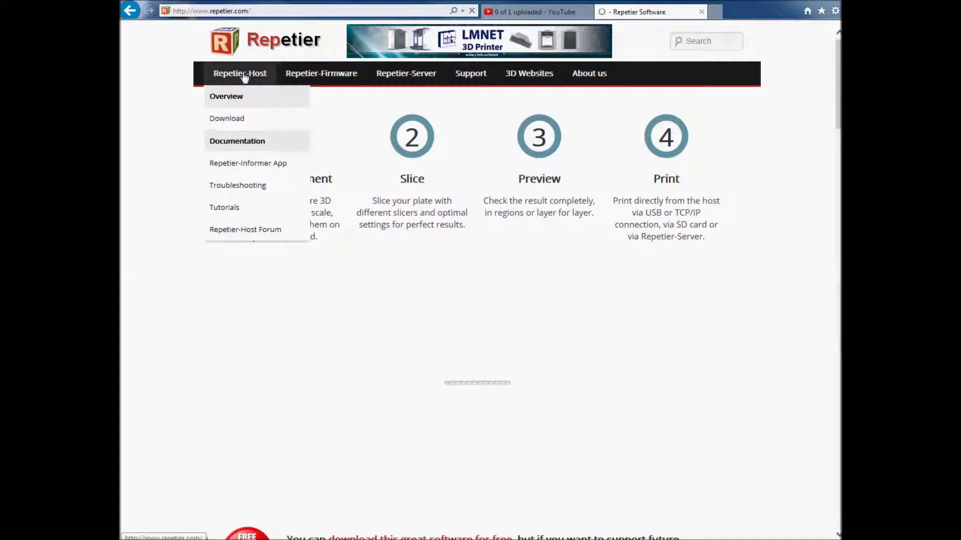
left_click(226, 118)
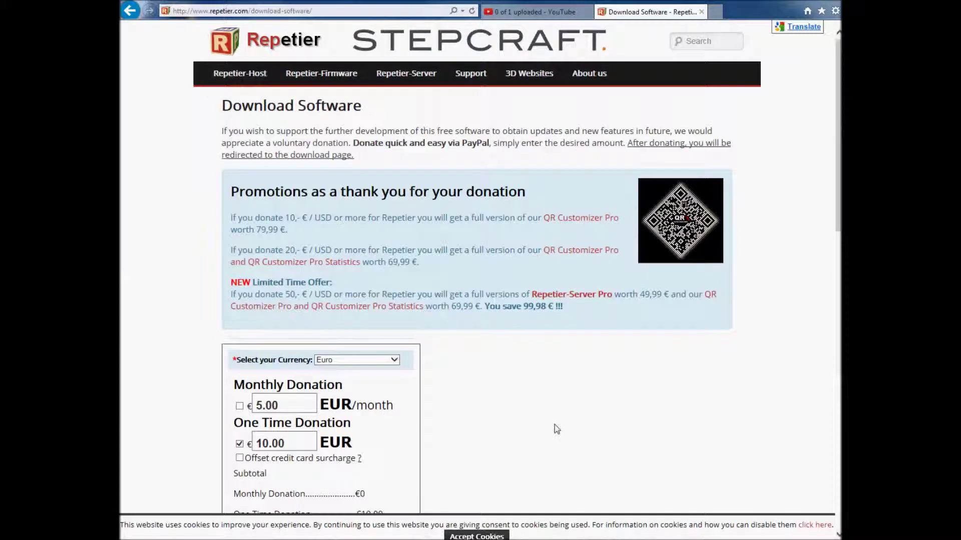
scroll(535, 407, "down", 3)
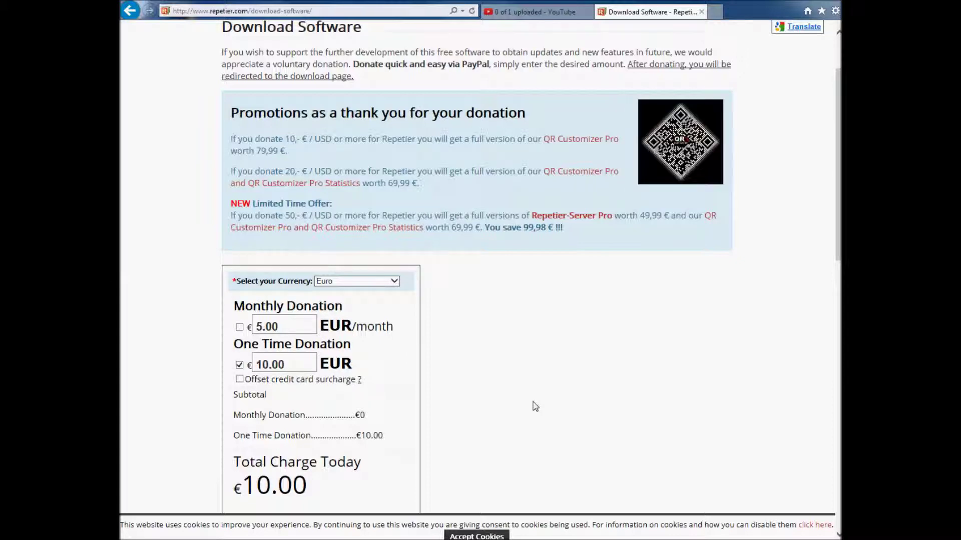
scroll(535, 406, "down", 2)
scroll(534, 406, "down", 2)
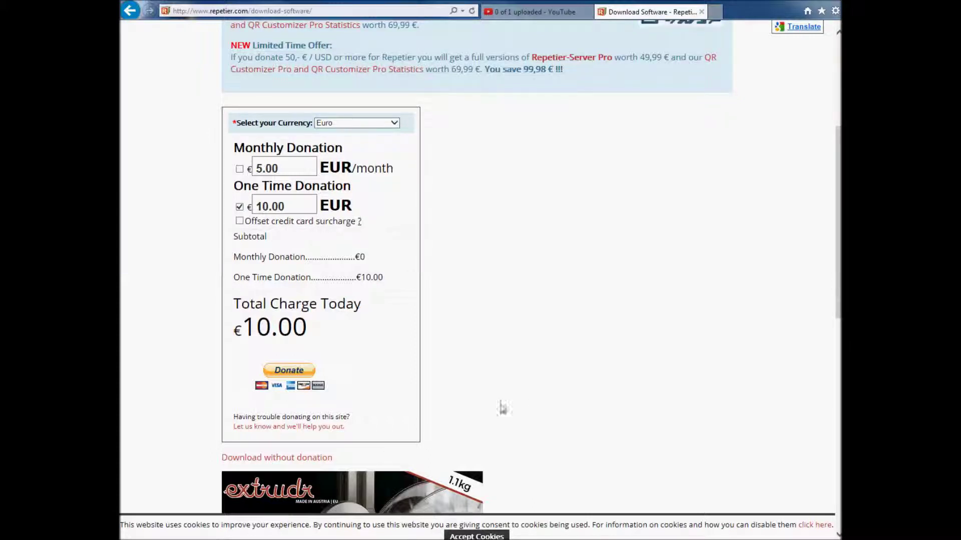
left_click(244, 464)
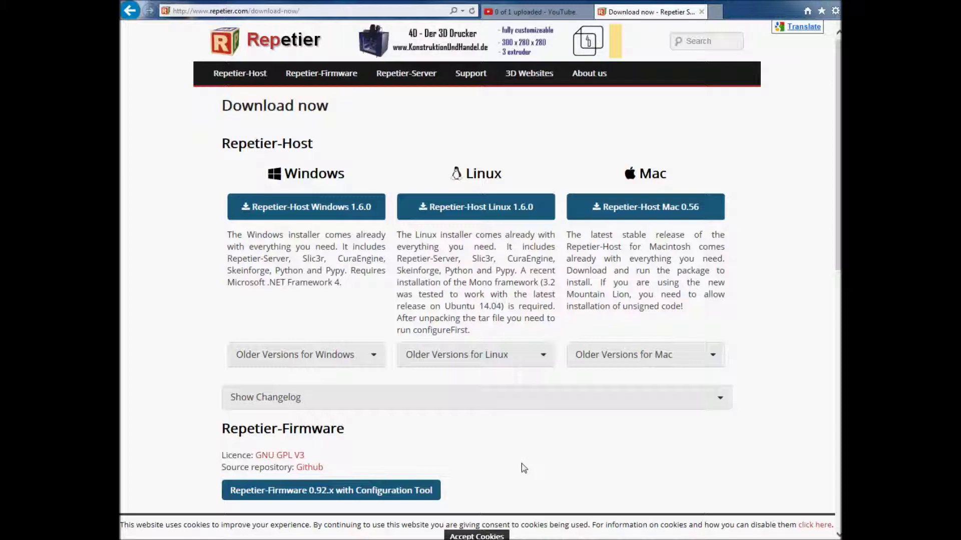
scroll(523, 468, "down", 2)
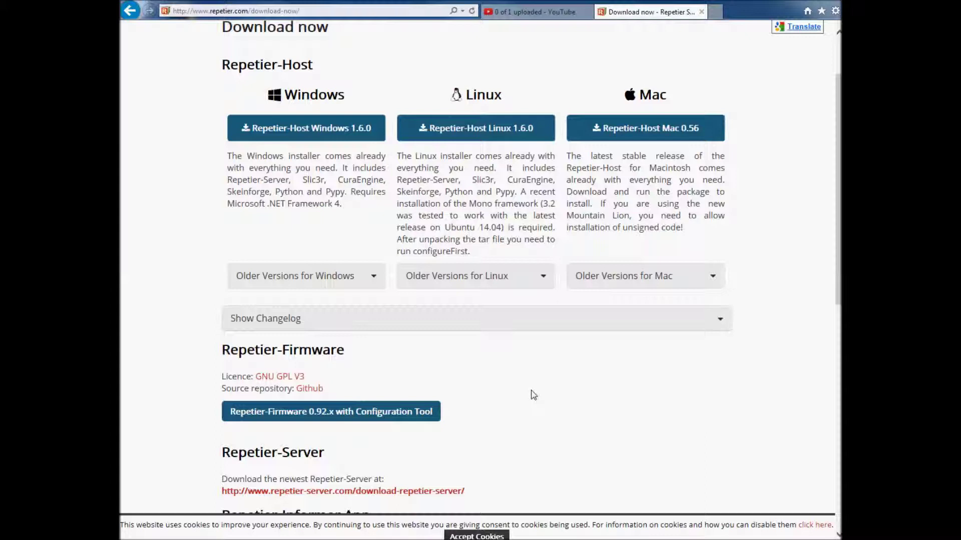
scroll(528, 395, "down", 2)
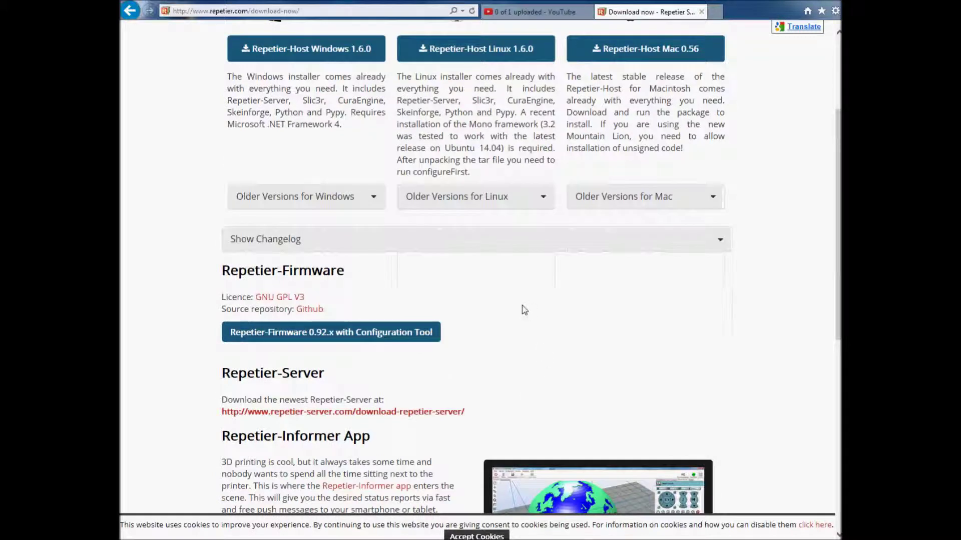
scroll(414, 281, "up", 4)
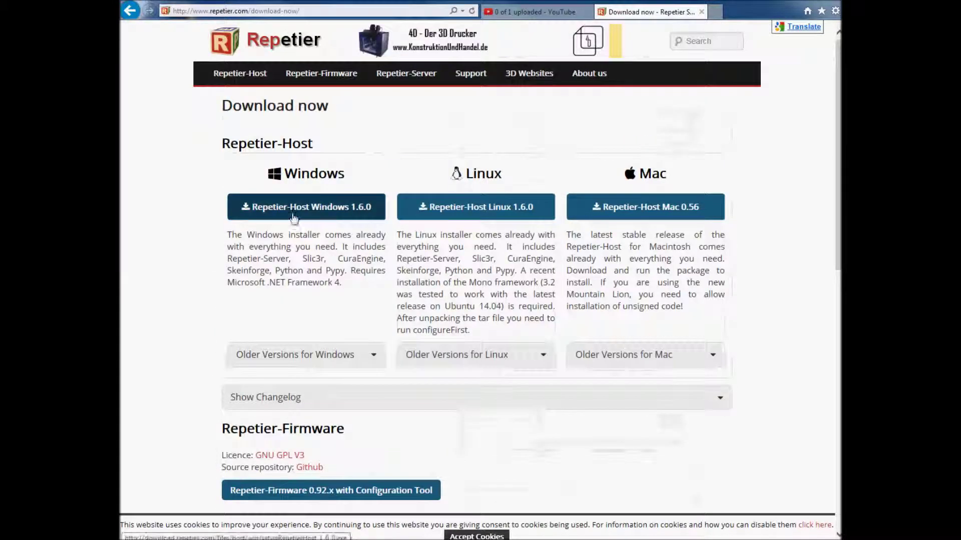
left_click(295, 213)
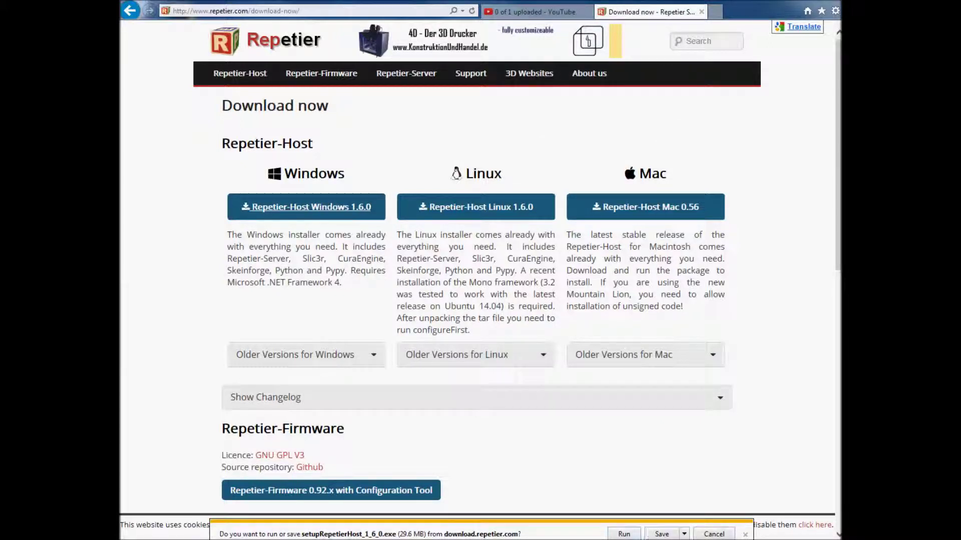
left_click(713, 535)
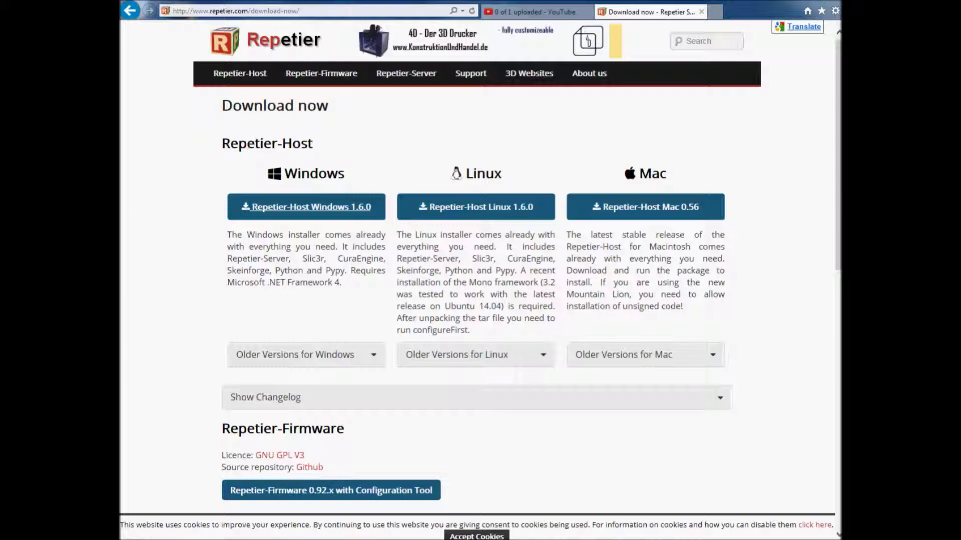
Step: Run the downloaded setupRepetierHost_1_6_0.exe installer with English as the setup language
left_click(175, 508)
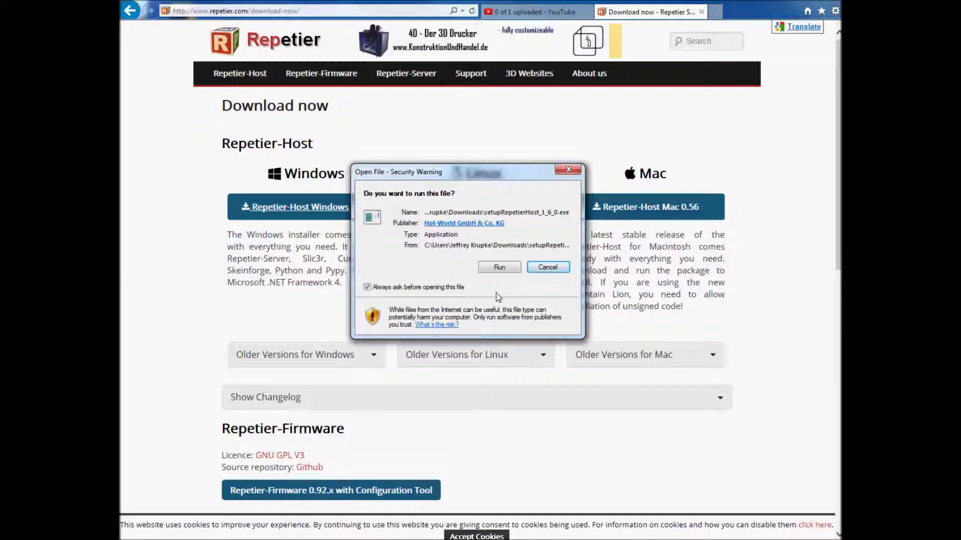
left_click(494, 270)
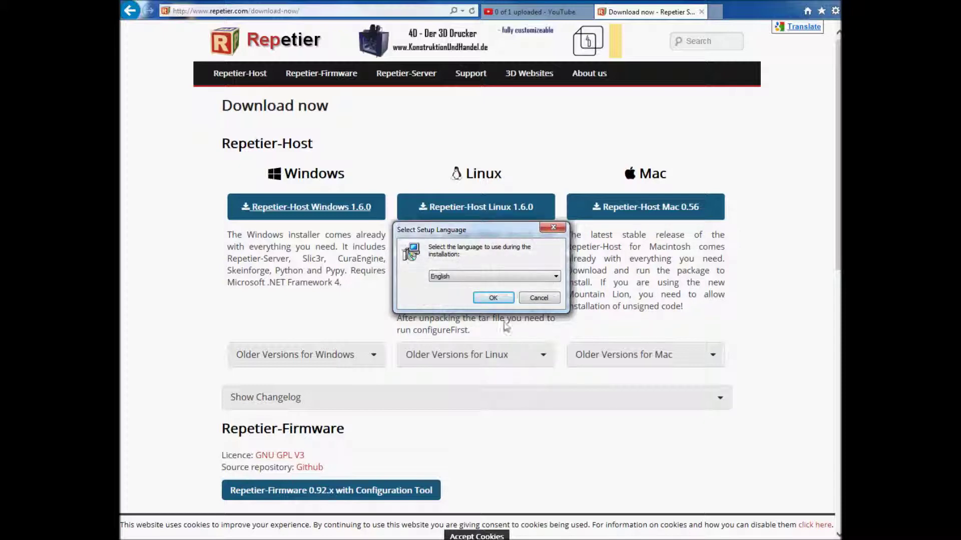
left_click(492, 298)
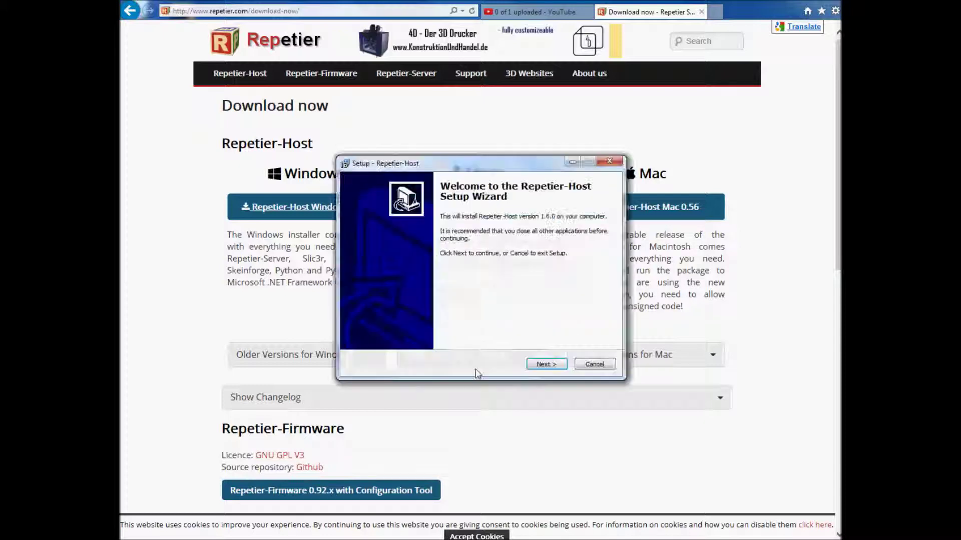
Step: Accept the license agreement and install into the existing C:\Program Files\Repetier-Host folder
left_click(546, 364)
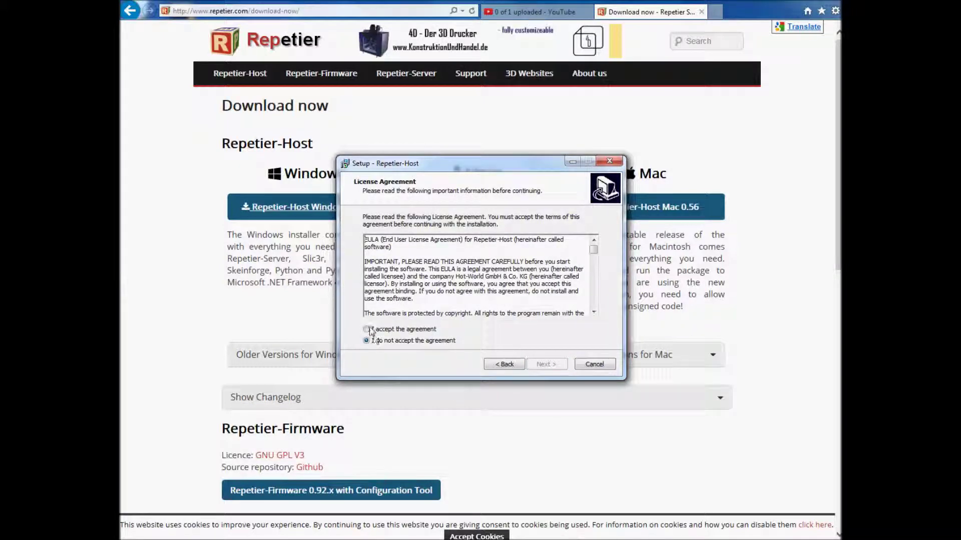
left_click(366, 329)
left_click(549, 364)
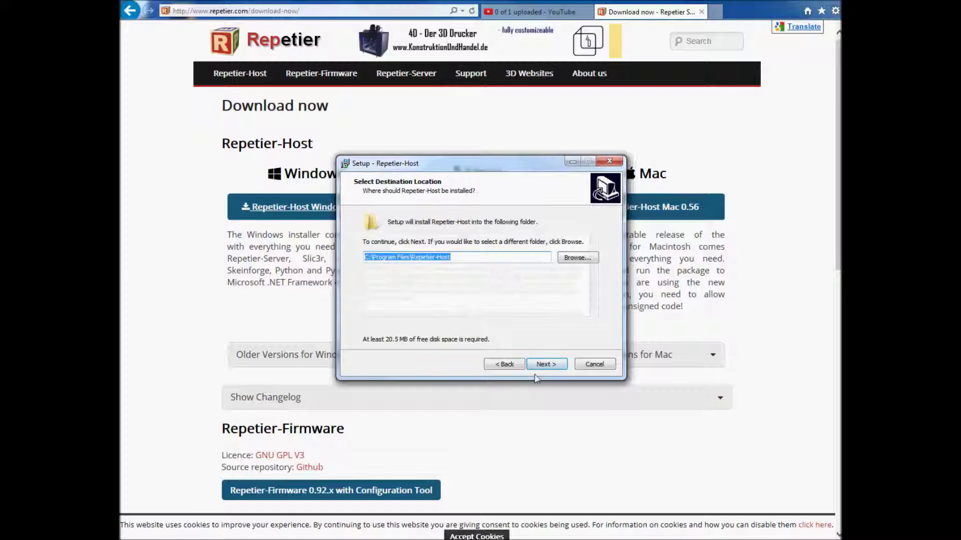
left_click(548, 365)
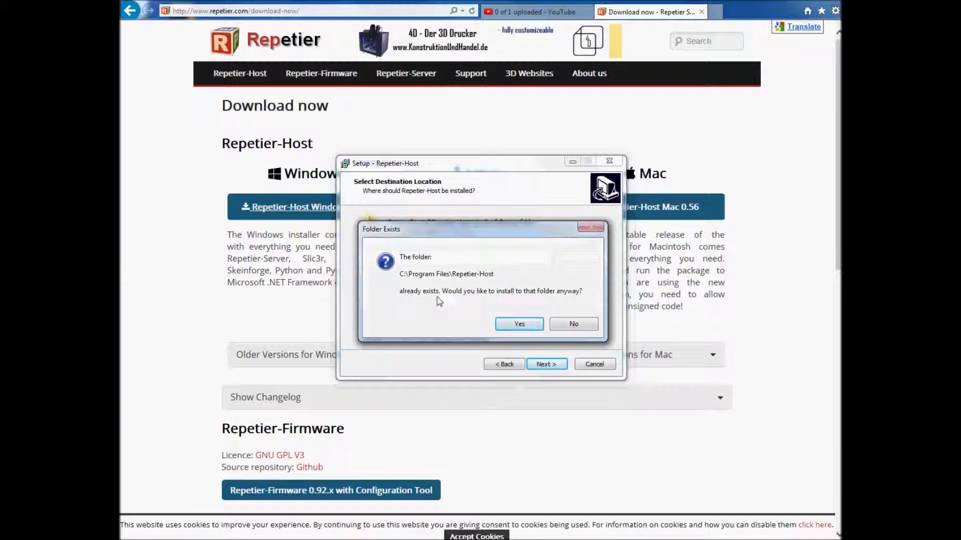
left_click(521, 325)
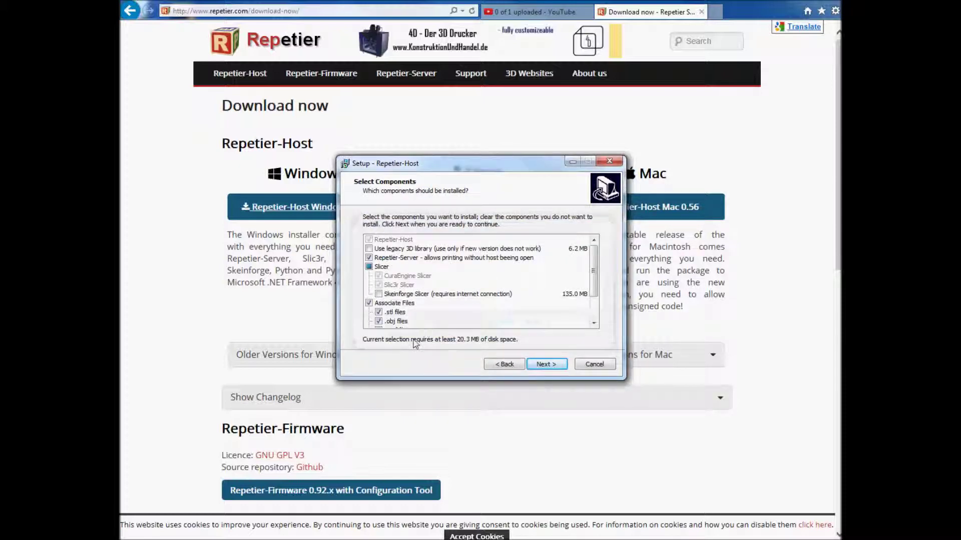
Step: Add the Skeinforge Slicer and the legacy 3D library to the components to install, keeping all file associations
left_click(379, 294)
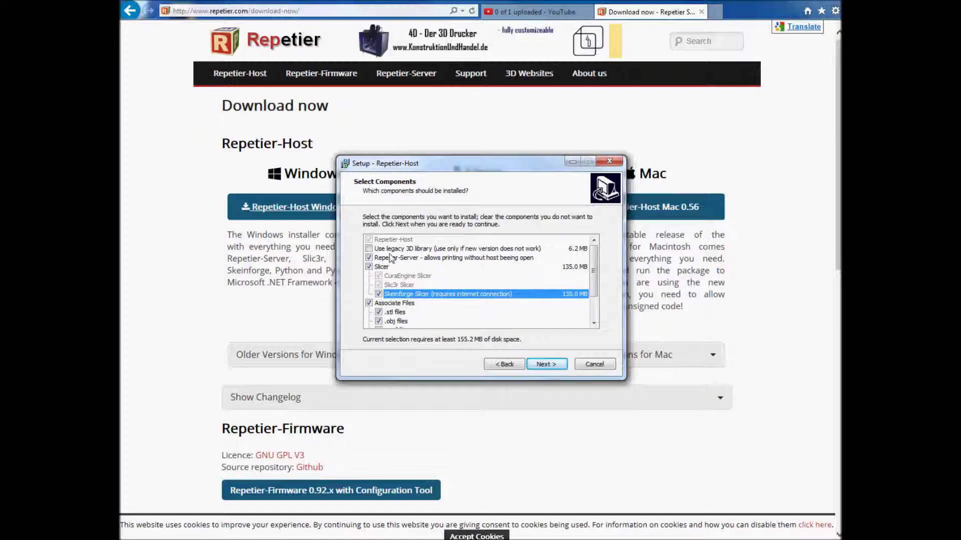
left_click(369, 250)
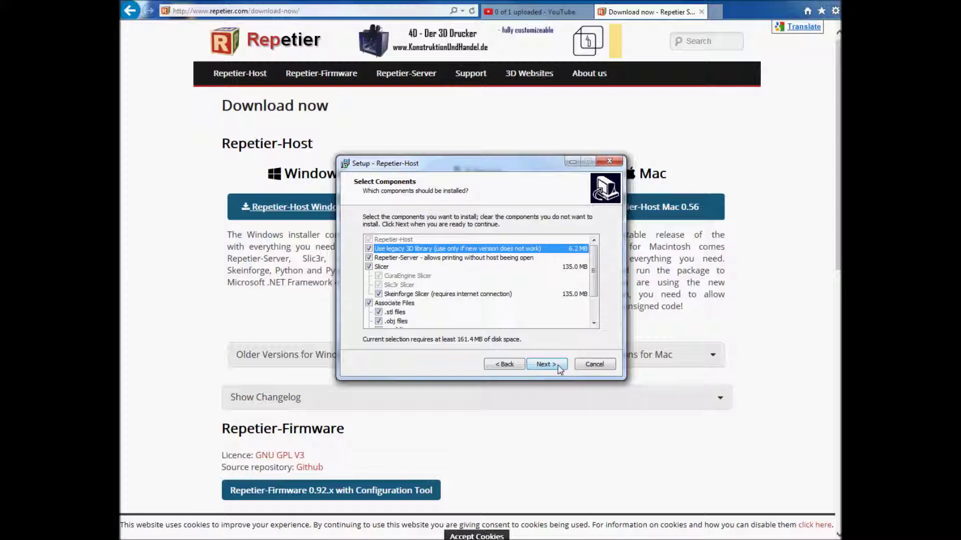
scroll(594, 278, "down", 3)
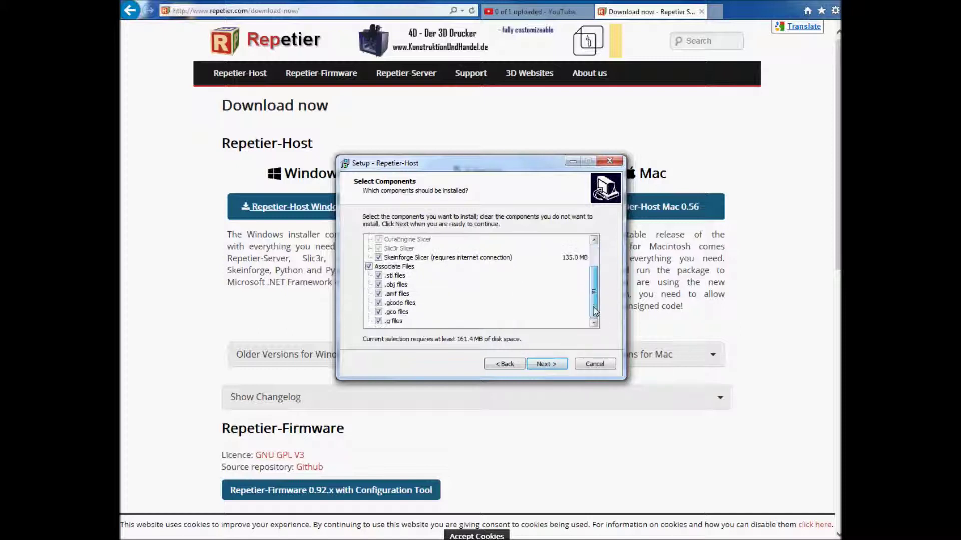
scroll(594, 300, "up", 3)
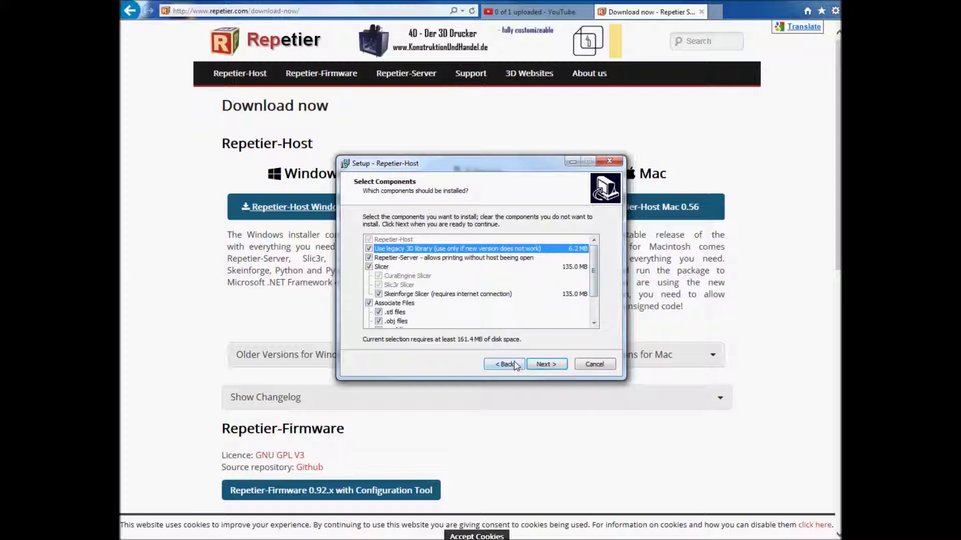
left_click(545, 364)
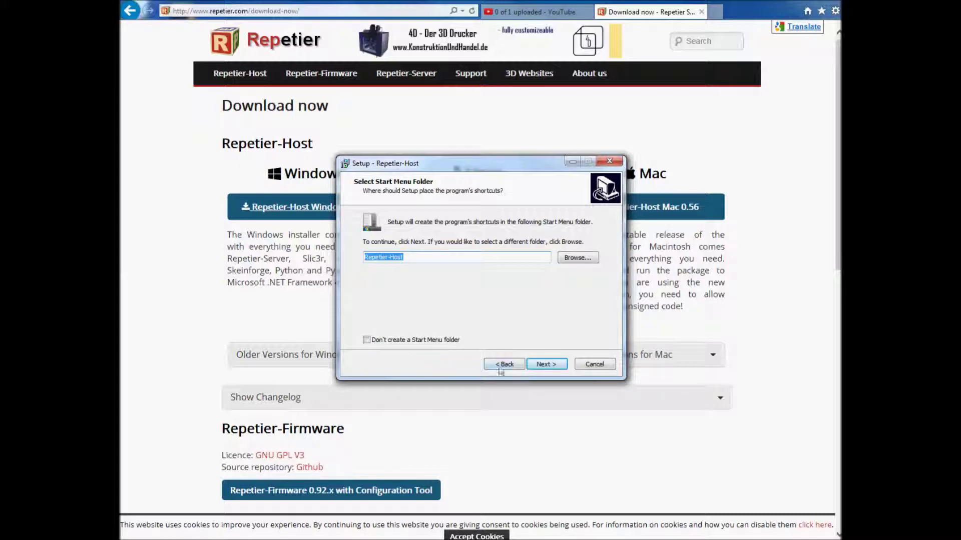
Step: Keep the Repetier-Host Start Menu folder, enable the desktop icon, and start the installation
left_click(547, 365)
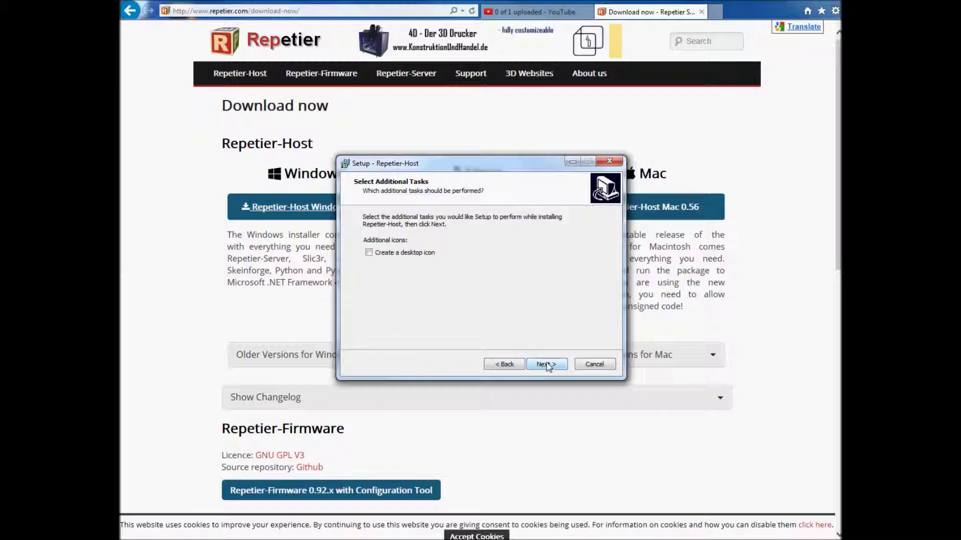
left_click(369, 254)
left_click(547, 364)
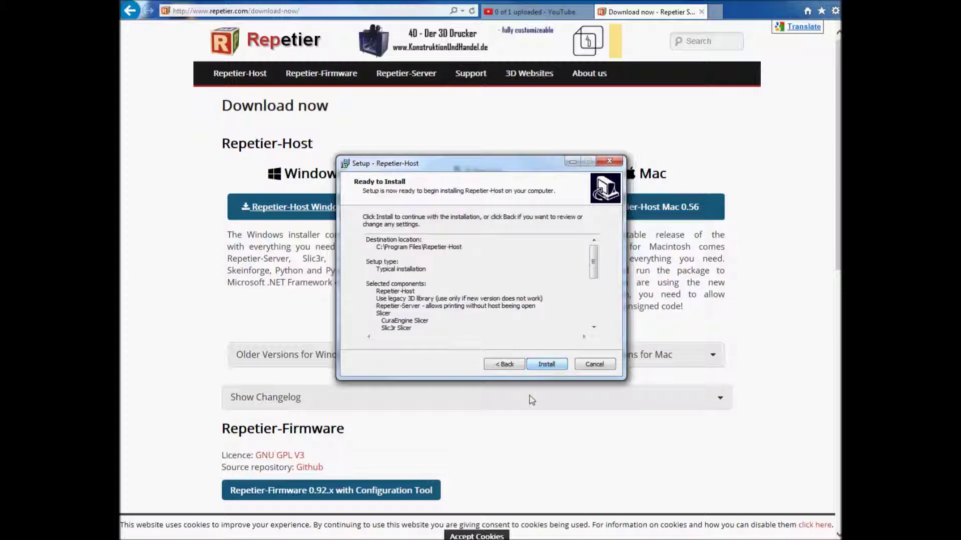
left_click(547, 364)
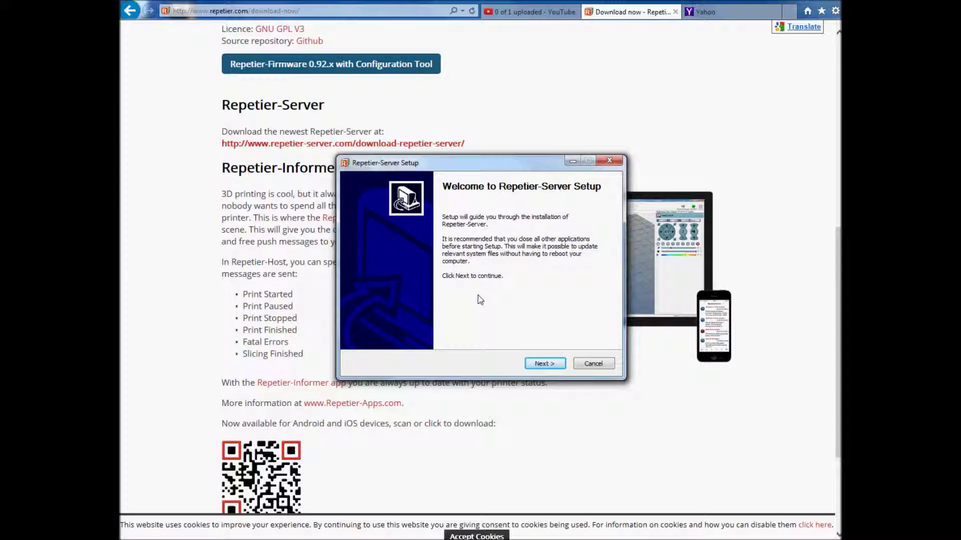
Step: Install Repetier-Server into C:\Program Files (x86)\Repetier-Server with the Repetier-Server Start Menu folder
left_click(543, 370)
left_click(556, 368)
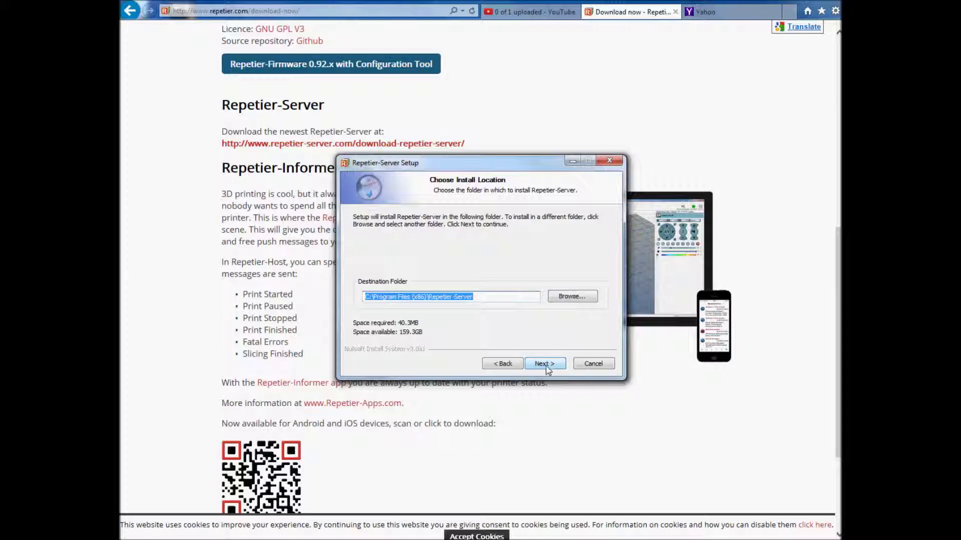
left_click(547, 368)
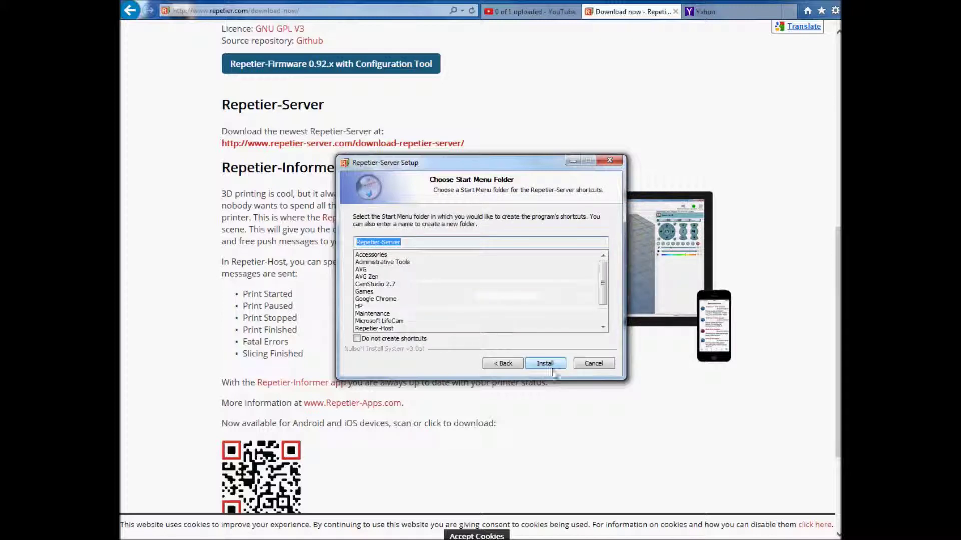
left_click(550, 367)
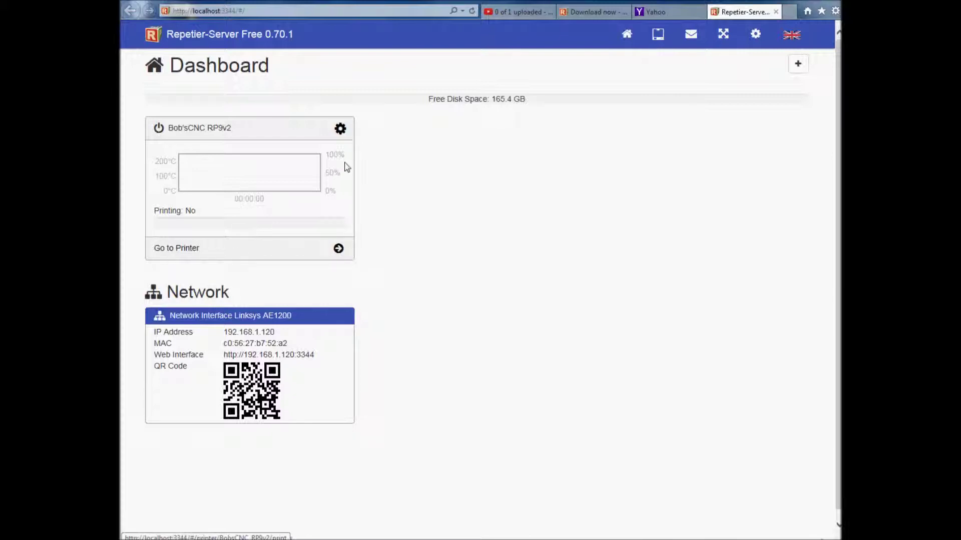
Step: Remove the Bob'sCNC RP9v2 printer from the Repetier-Server dashboard, confirming deletion of its setup and g-code files
left_click(340, 131)
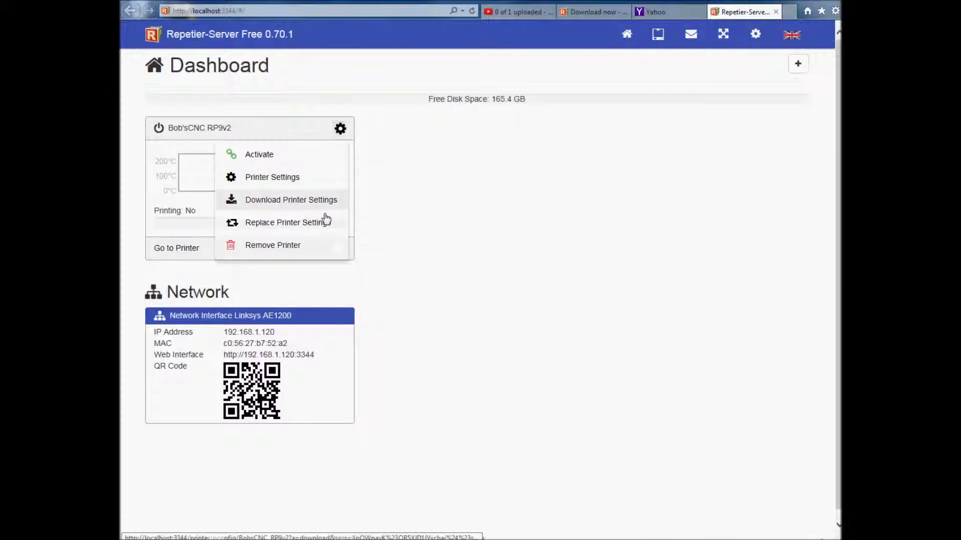
left_click(299, 253)
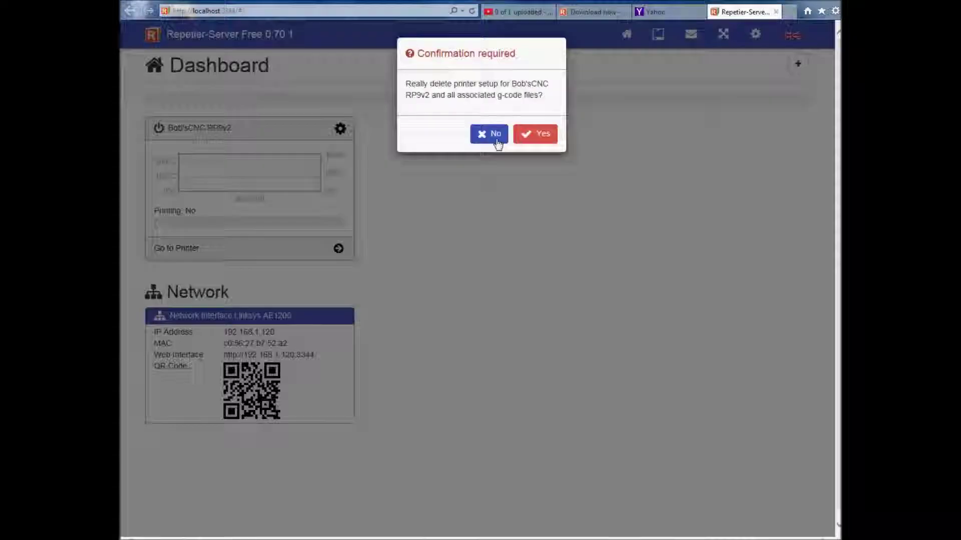
left_click(545, 144)
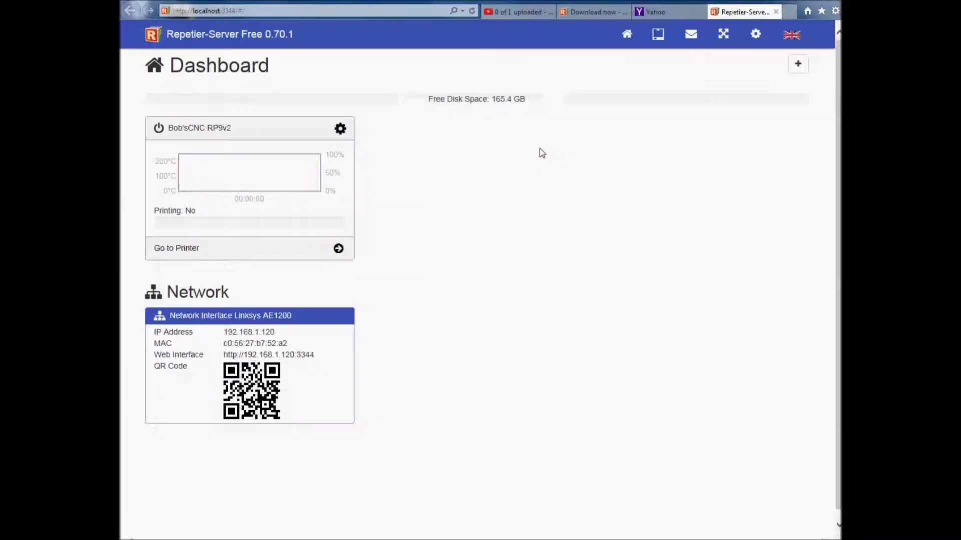